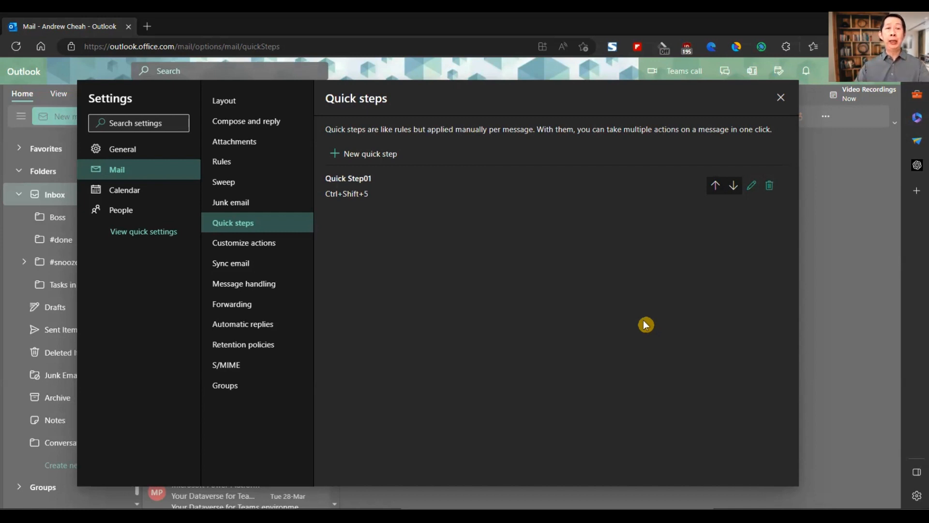
# Start a new quick step named Test and choose Forward to as its first action.
pyautogui.click(378, 155)
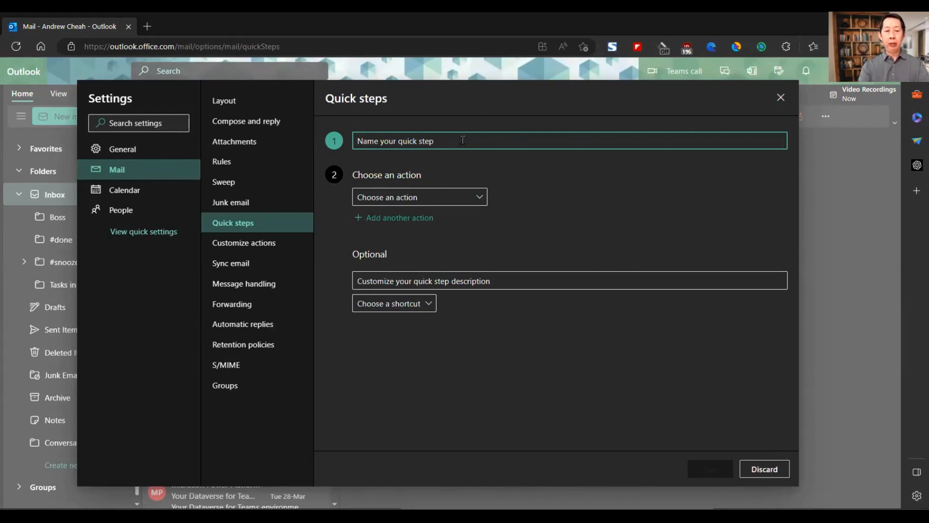
pyautogui.write('Test')
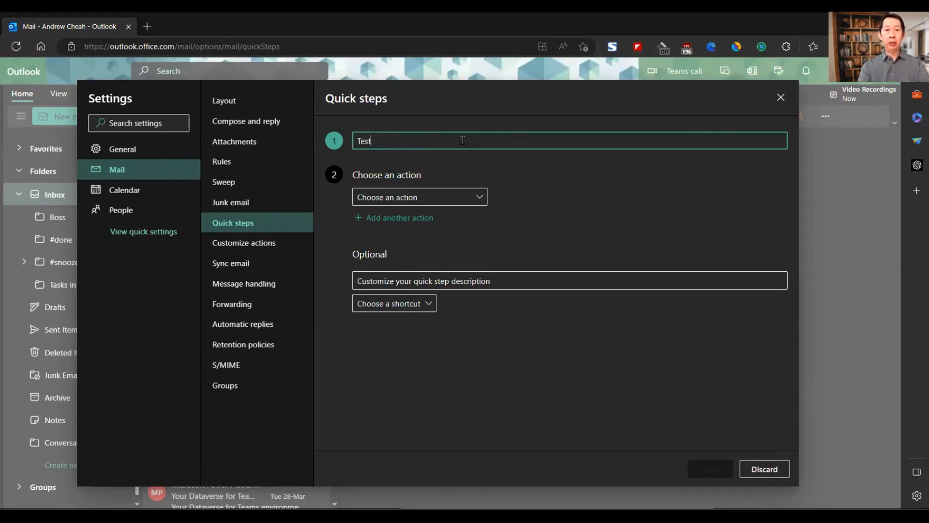
pyautogui.click(504, 206)
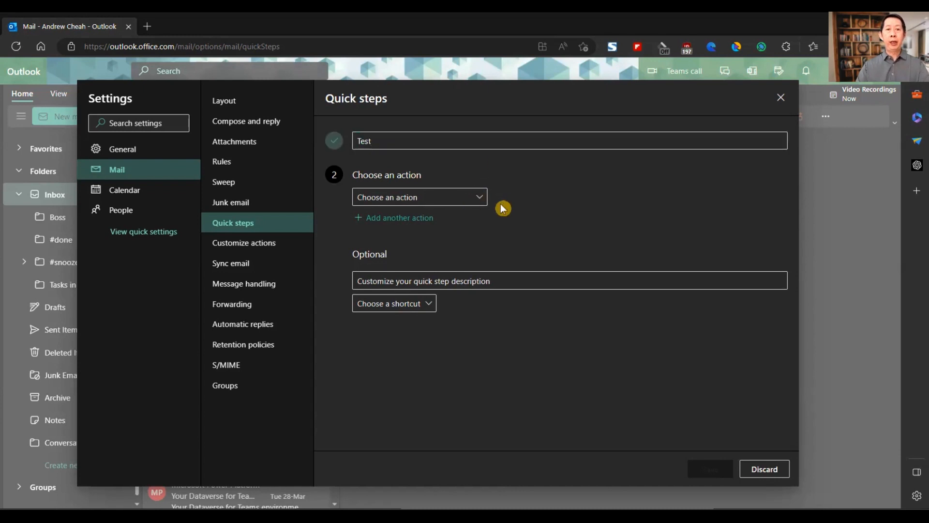
pyautogui.click(486, 198)
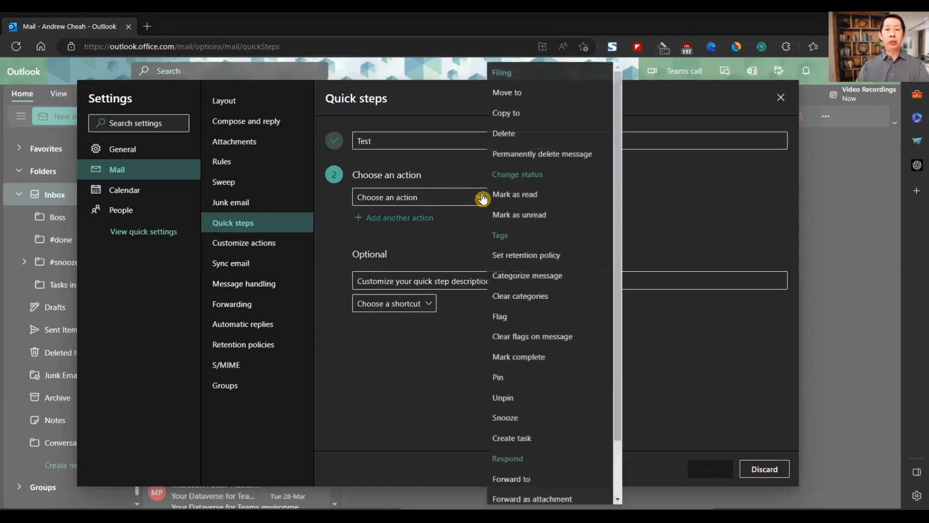
pyautogui.scroll(-1, 538, 404)
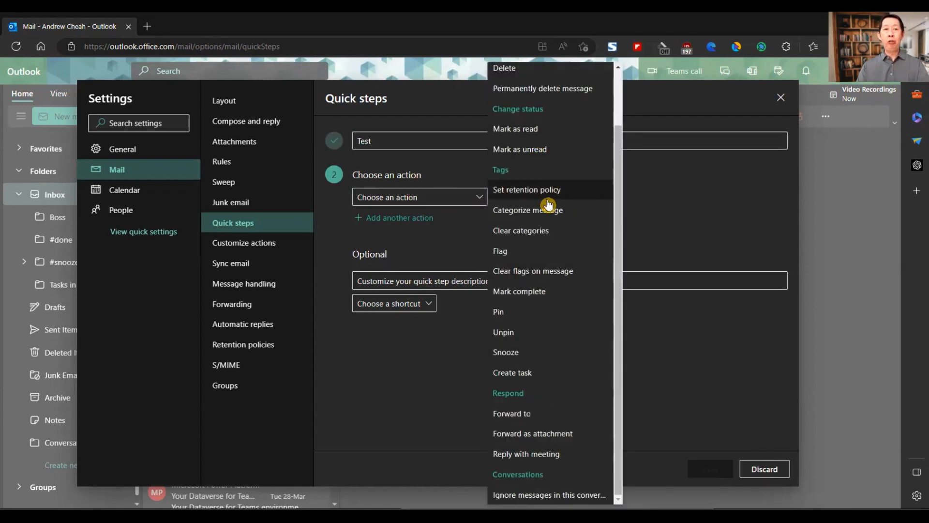
pyautogui.scroll(1, 548, 213)
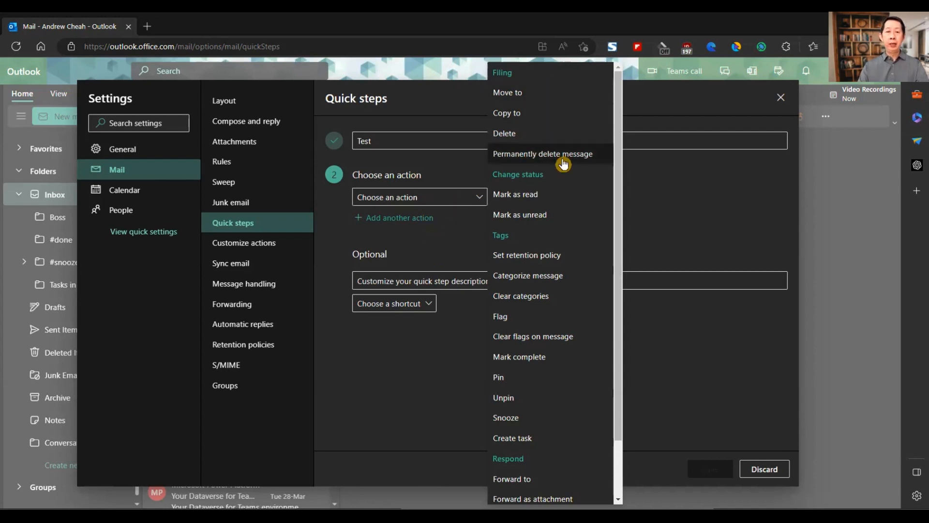
pyautogui.scroll(-1, 561, 161)
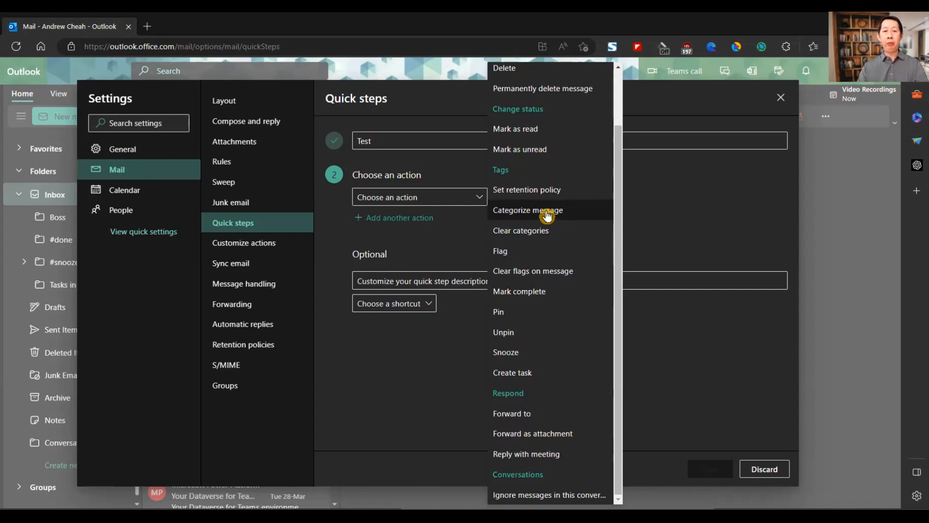
pyautogui.click(534, 415)
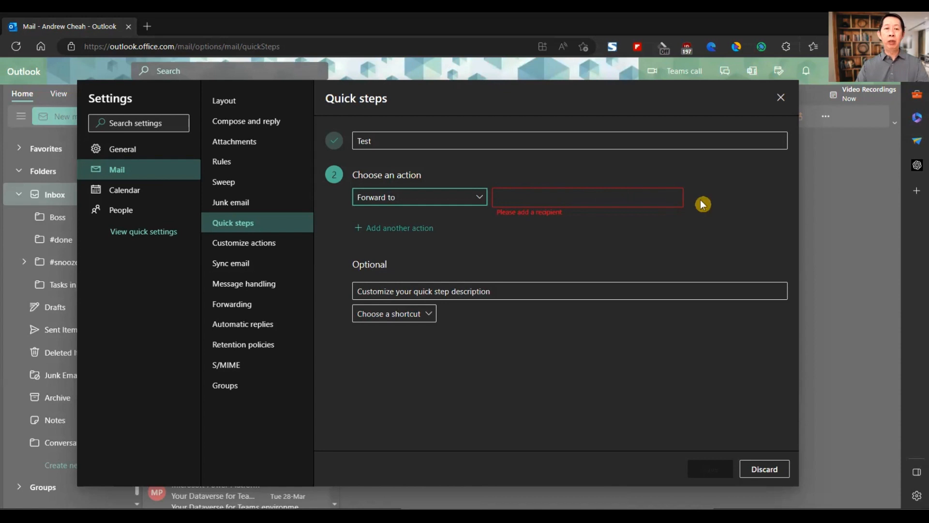
pyautogui.click(465, 218)
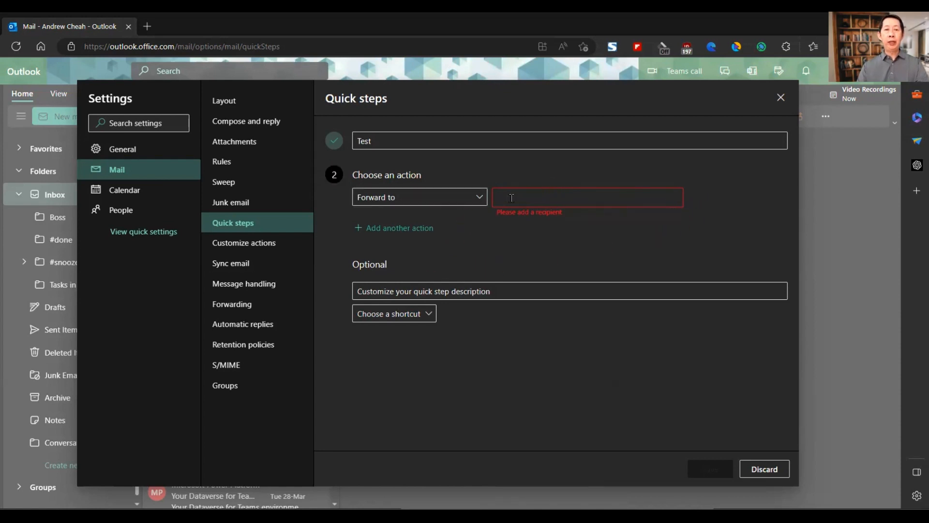
# Add a second action to the Test quick step and set it to Create task.
pyautogui.click(410, 228)
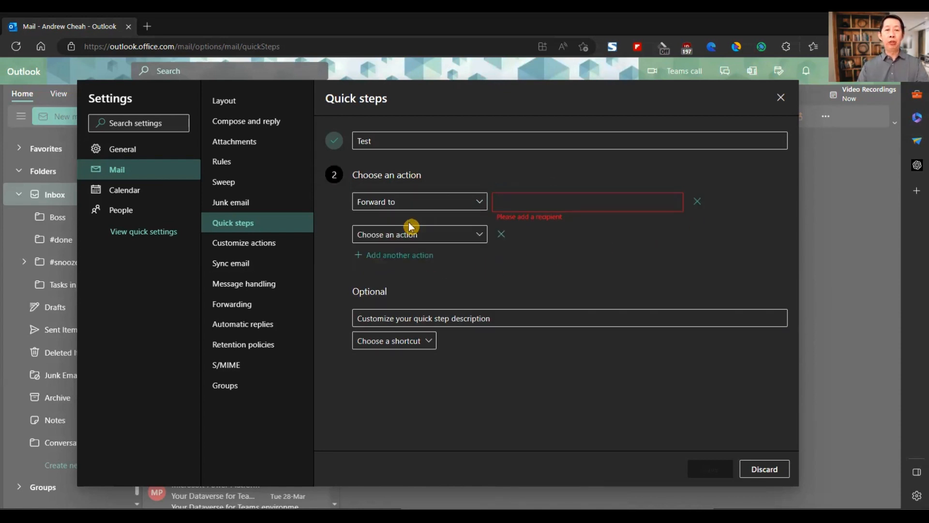
pyautogui.click(480, 237)
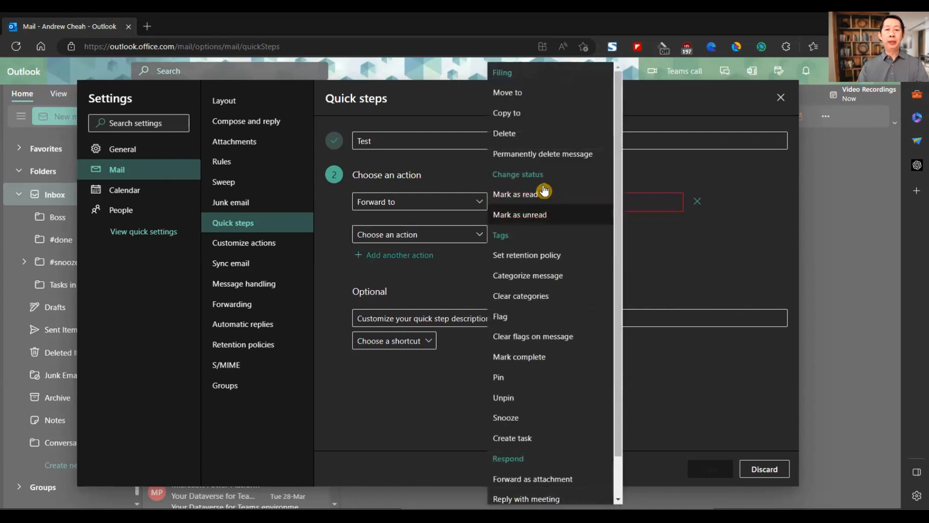
pyautogui.scroll(-1, 538, 222)
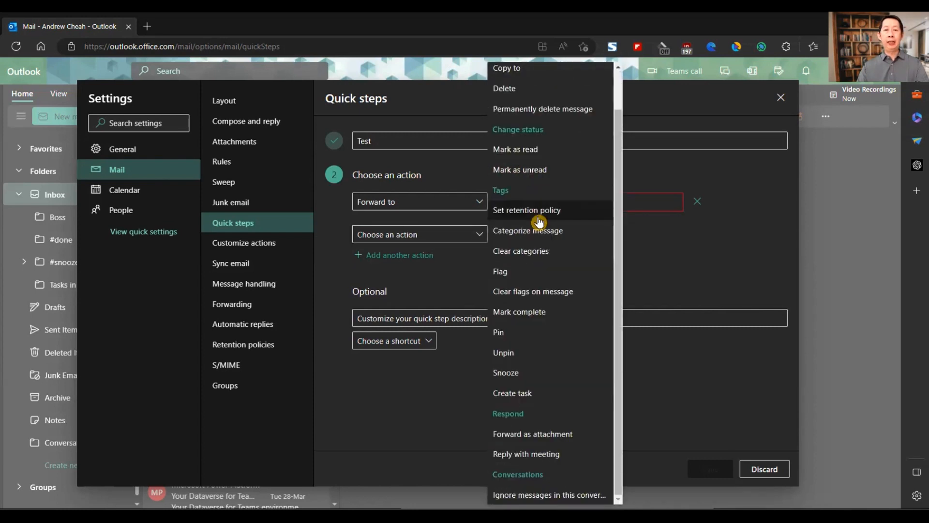
pyautogui.scroll(1, 539, 222)
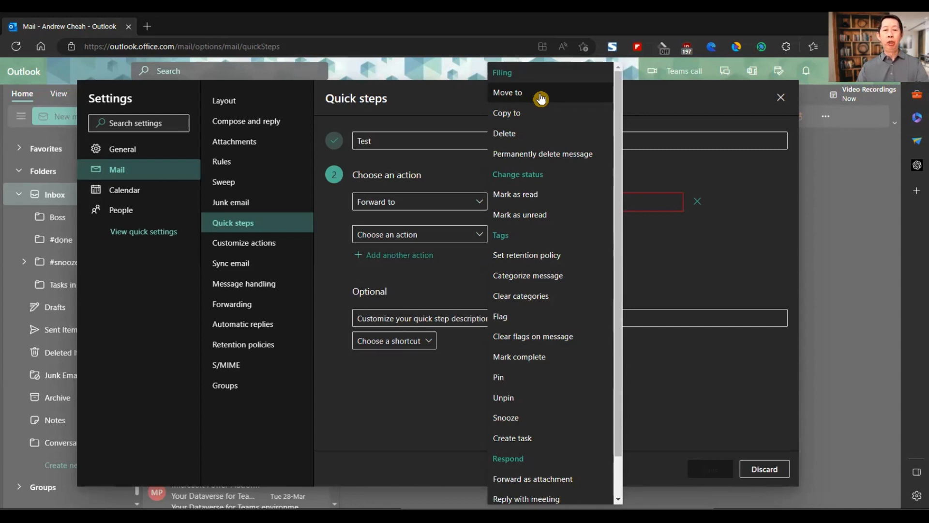
pyautogui.scroll(-1, 542, 280)
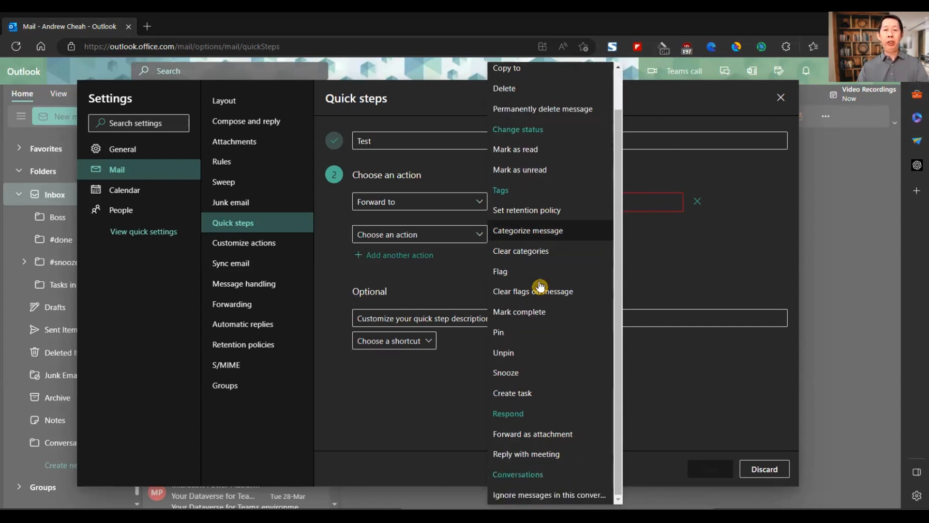
pyautogui.click(532, 394)
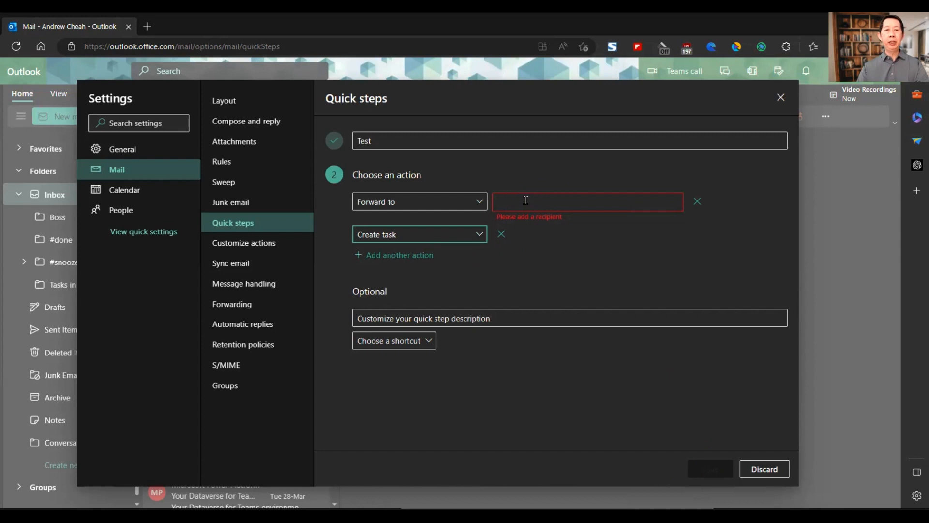
# Discard the unfinished Test quick step and close the settings to return to the inbox.
pyautogui.click(712, 472)
pyautogui.click(761, 471)
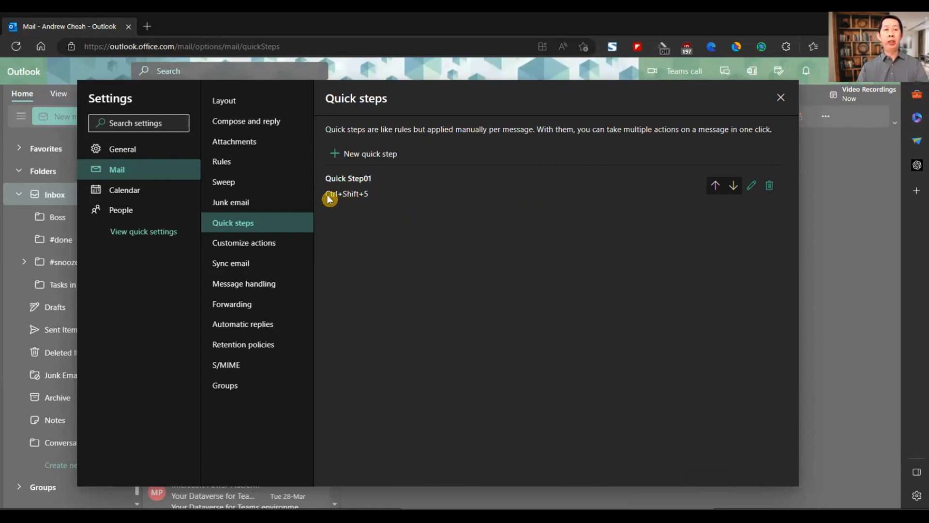
pyautogui.click(371, 193)
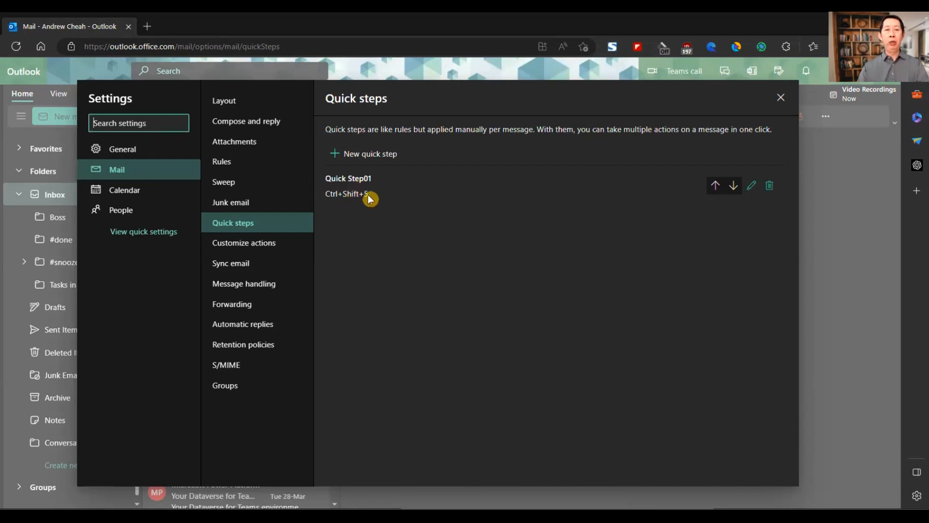
pyautogui.click(782, 97)
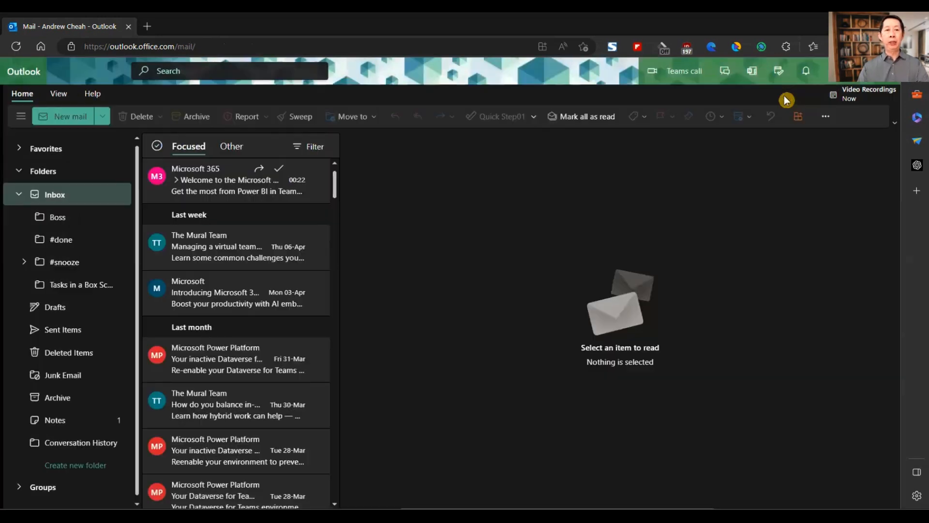
# Open the Microsoft 365 message about the Power BI app for Teams and run Quick Step01 on it.
pyautogui.click(233, 182)
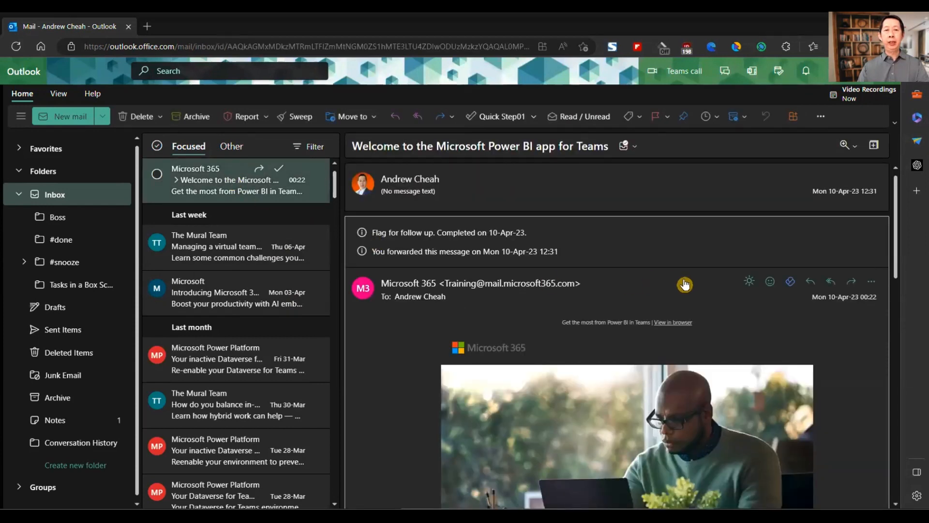
pyautogui.click(534, 121)
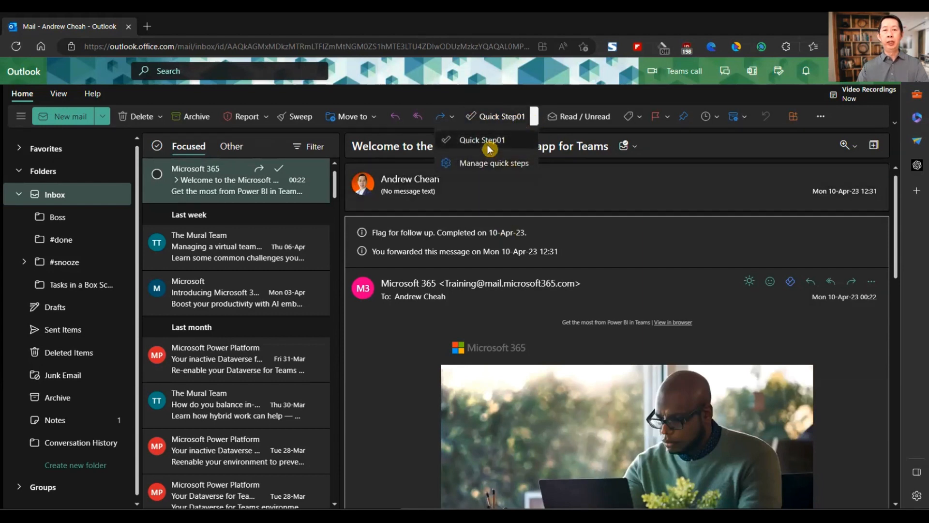
pyautogui.click(536, 120)
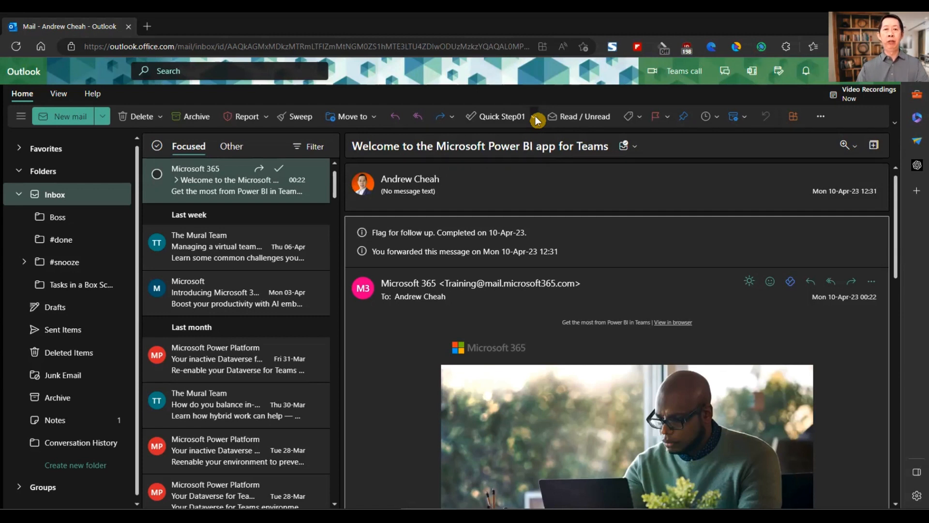
pyautogui.click(536, 120)
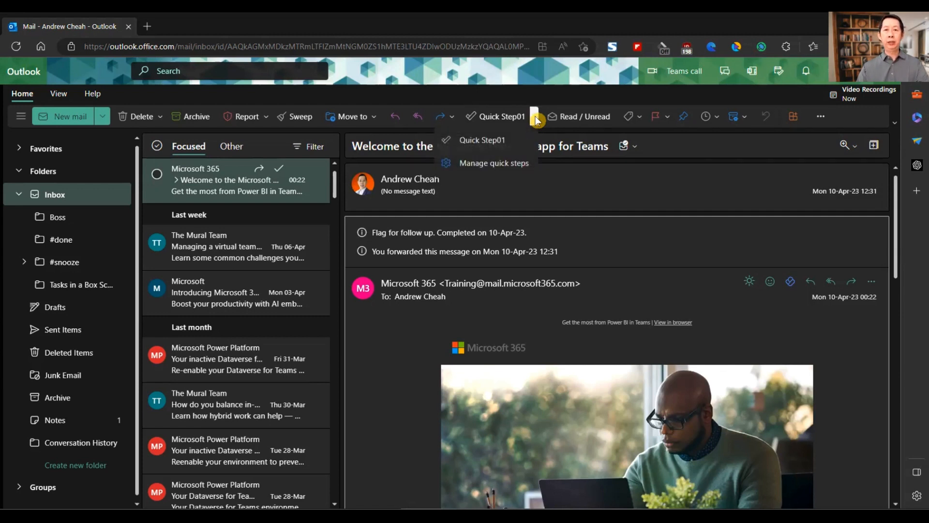
pyautogui.click(487, 141)
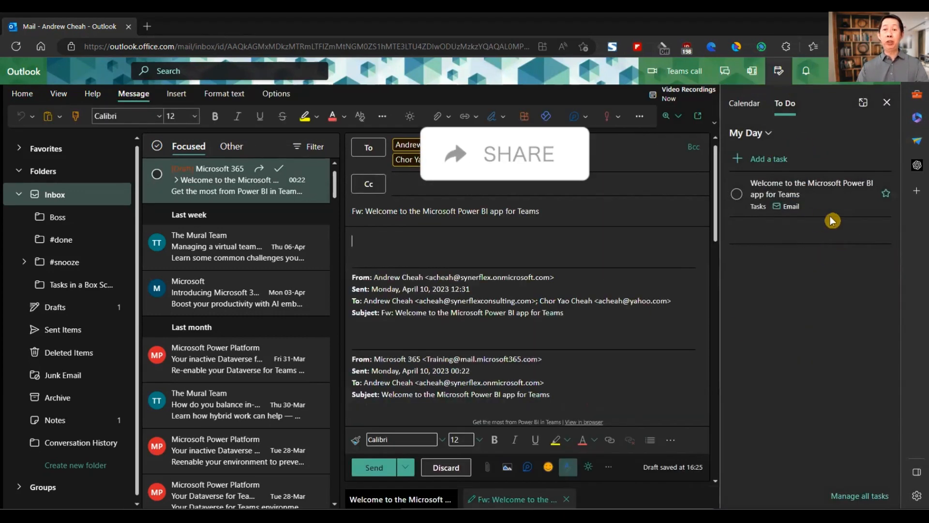
# Hide and reopen the My Day task view, and discard the forward draft produced by the quick step.
pyautogui.click(886, 102)
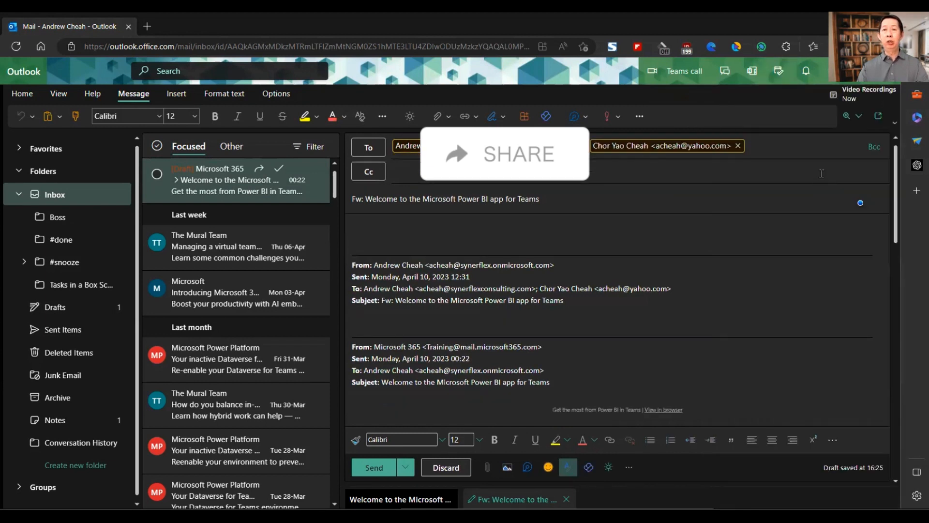
pyautogui.click(778, 71)
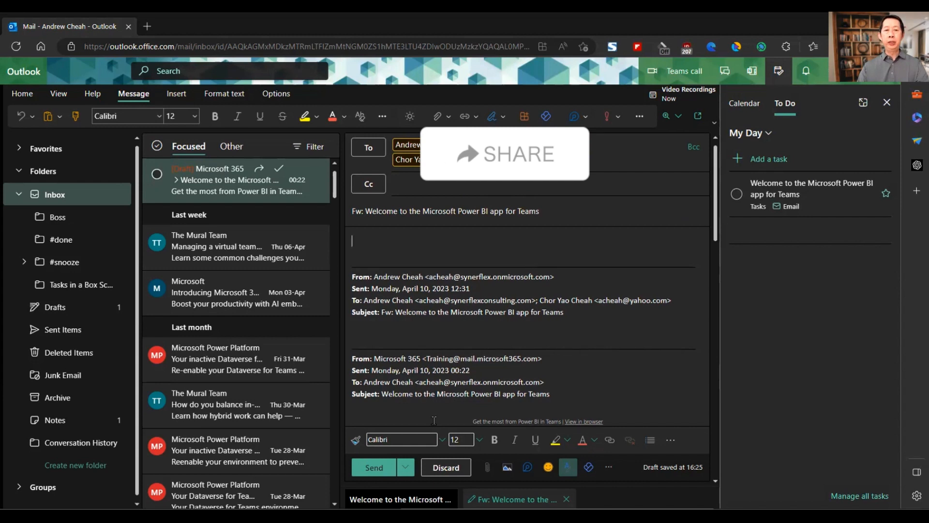
pyautogui.click(367, 469)
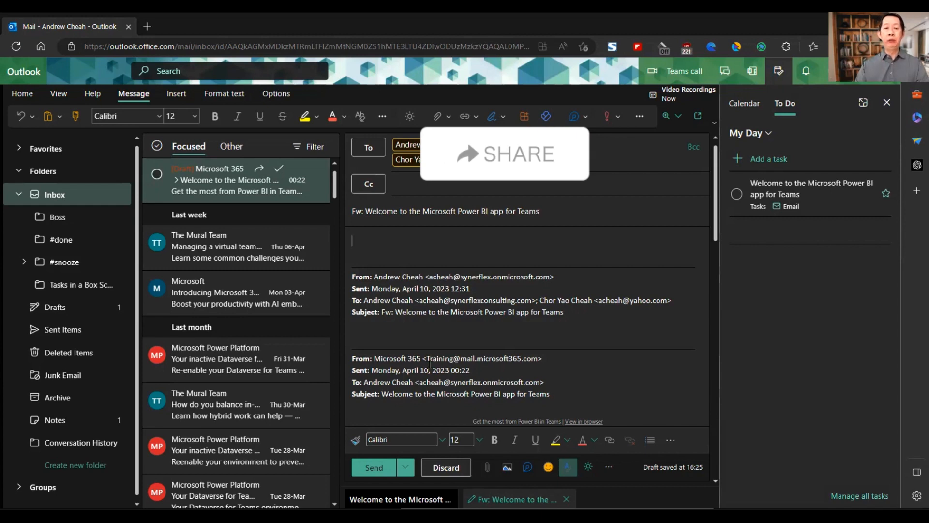
pyautogui.click(445, 467)
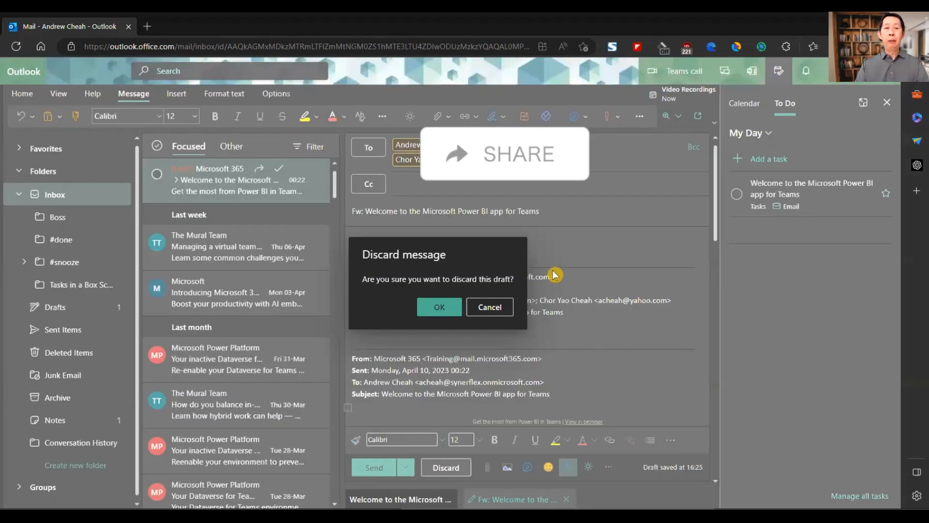
pyautogui.click(440, 306)
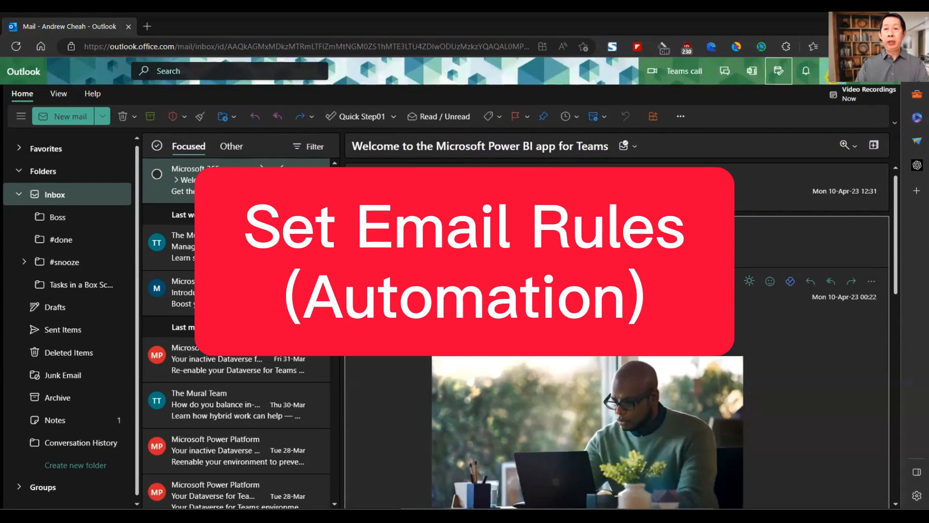
# Open the full Outlook settings and go to the mail Rules page.
pyautogui.click(829, 77)
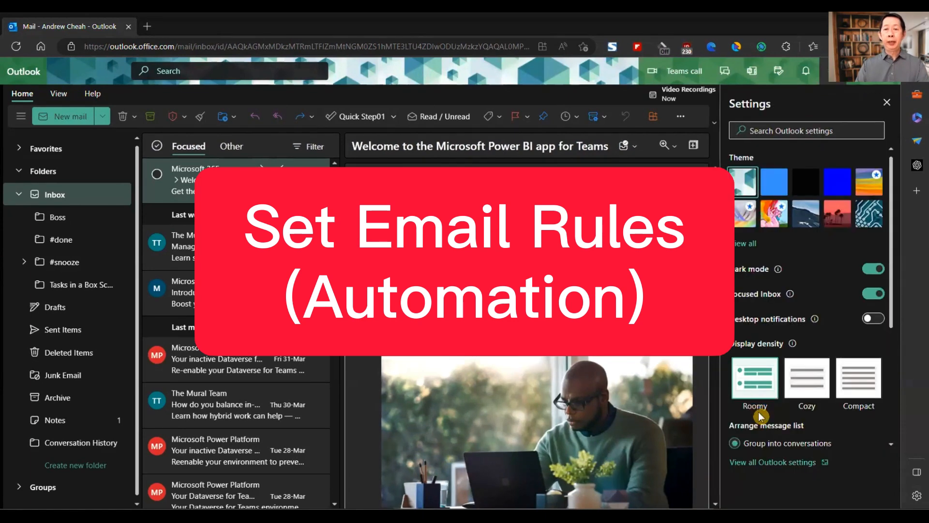
pyautogui.click(762, 462)
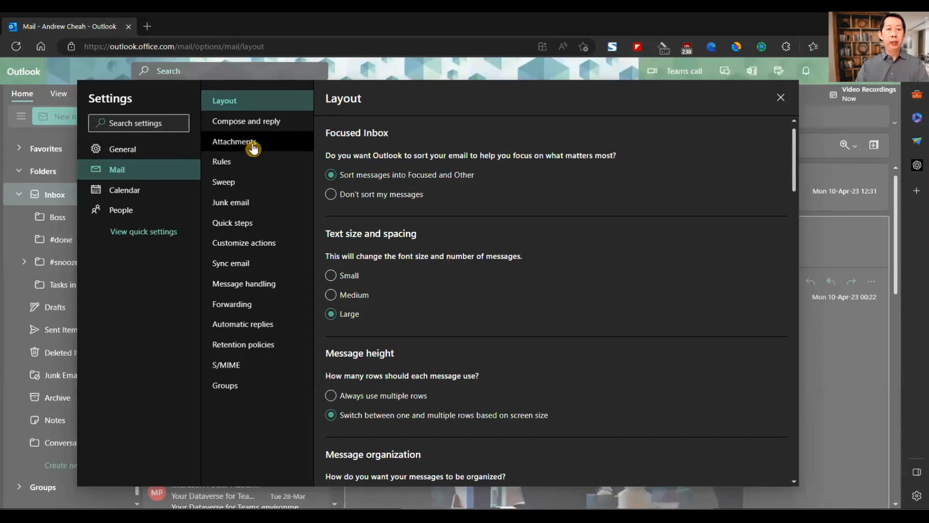
pyautogui.click(232, 163)
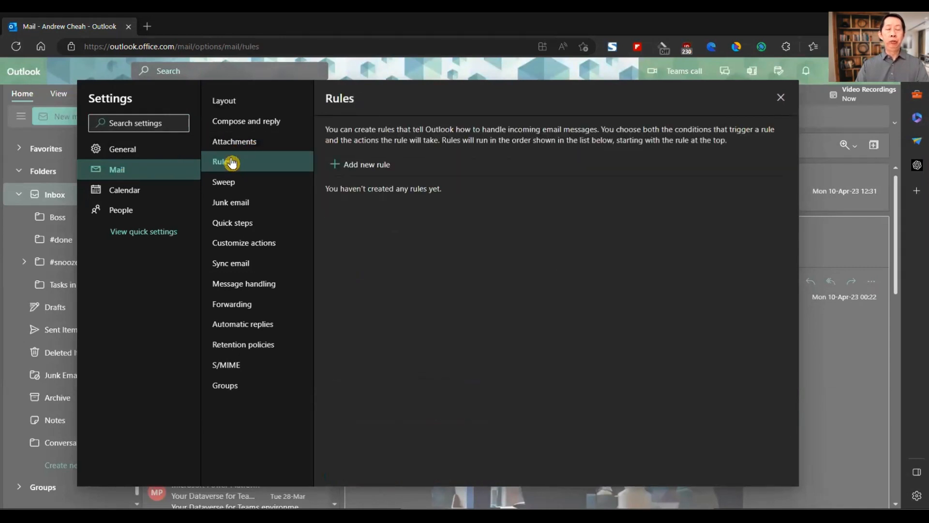
# Add a new mail rule named Rule 01 with a From condition.
pyautogui.click(360, 164)
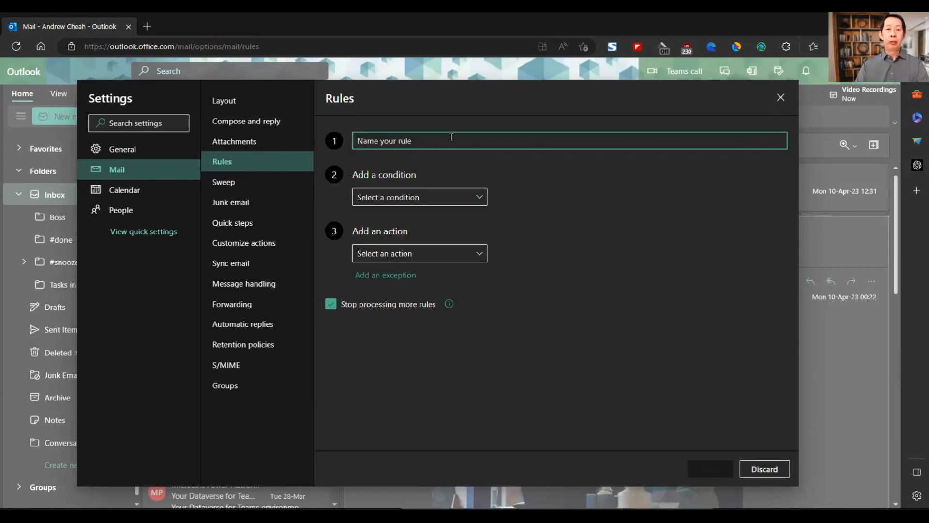
pyautogui.write('Qu')
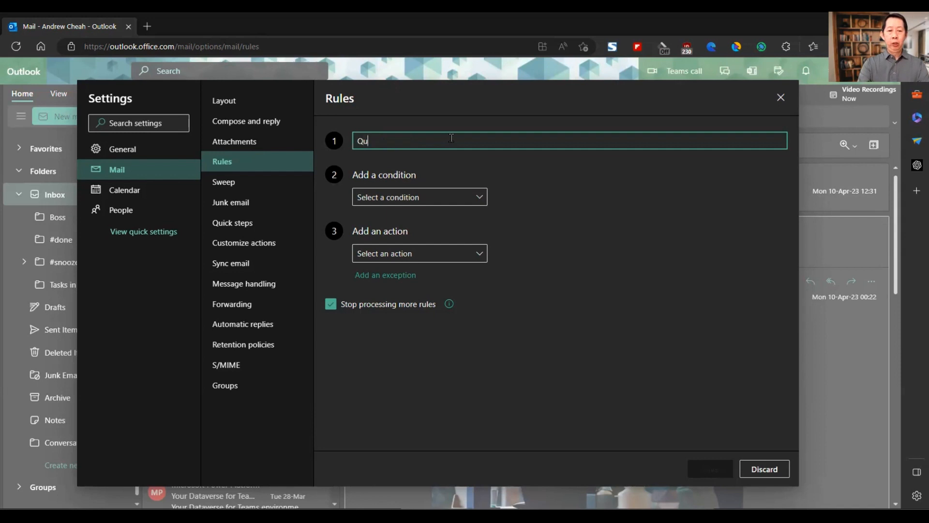
pyautogui.press('BackSpace')
pyautogui.press('BackSpace')
pyautogui.write('Ru')
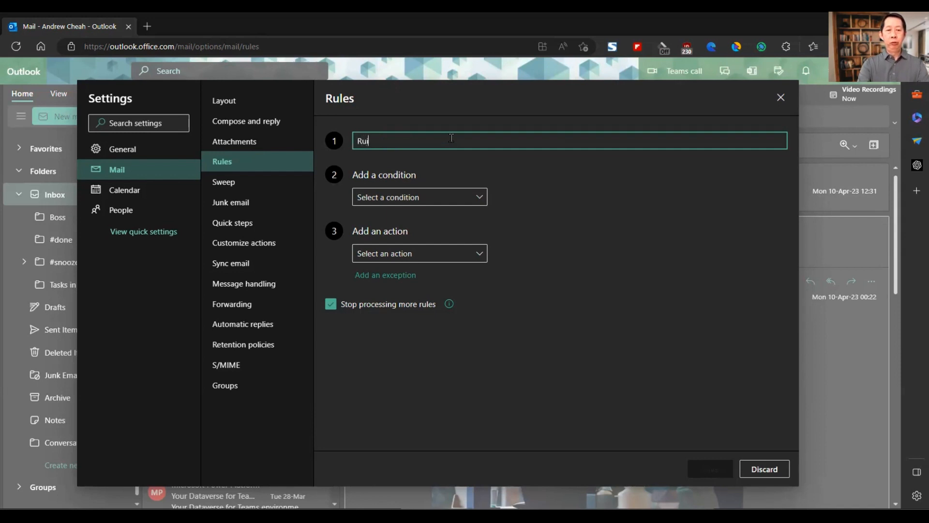
pyautogui.write('le 01')
pyautogui.click(477, 197)
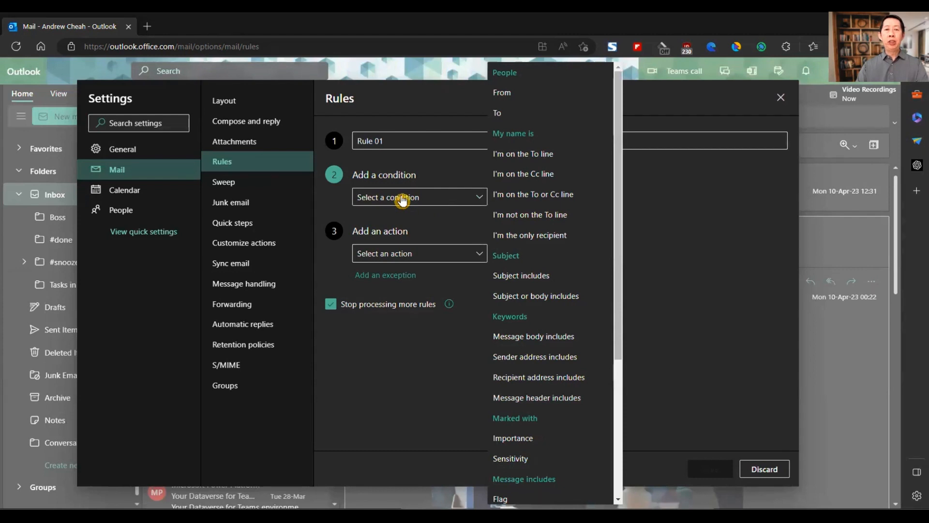
pyautogui.click(532, 96)
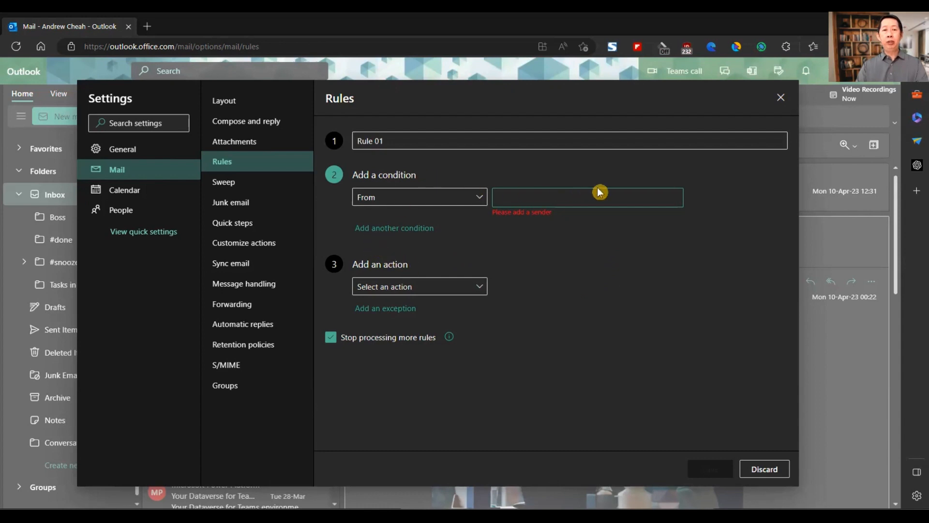
# Complete Rule 01 with the sender's address, a move to a new AC folder and the GRA category, and save it.
pyautogui.click(481, 289)
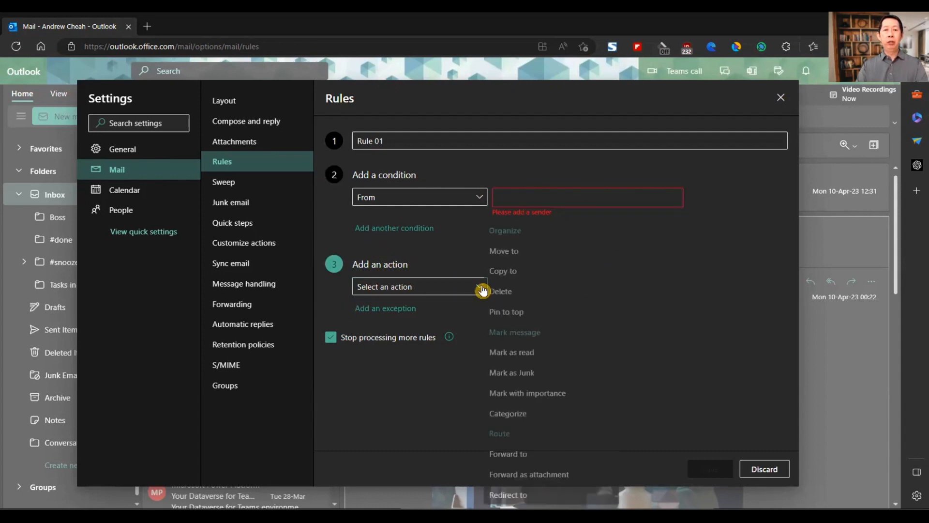
pyautogui.click(512, 250)
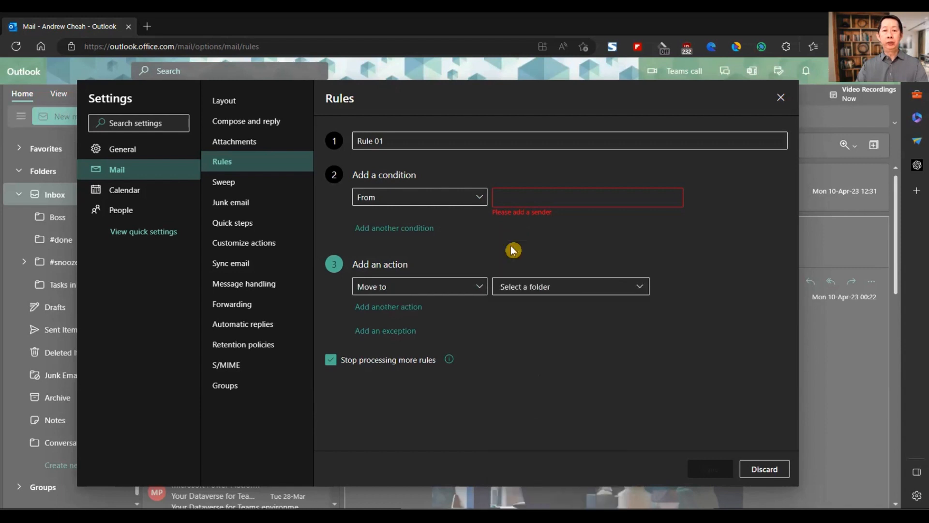
pyautogui.click(637, 286)
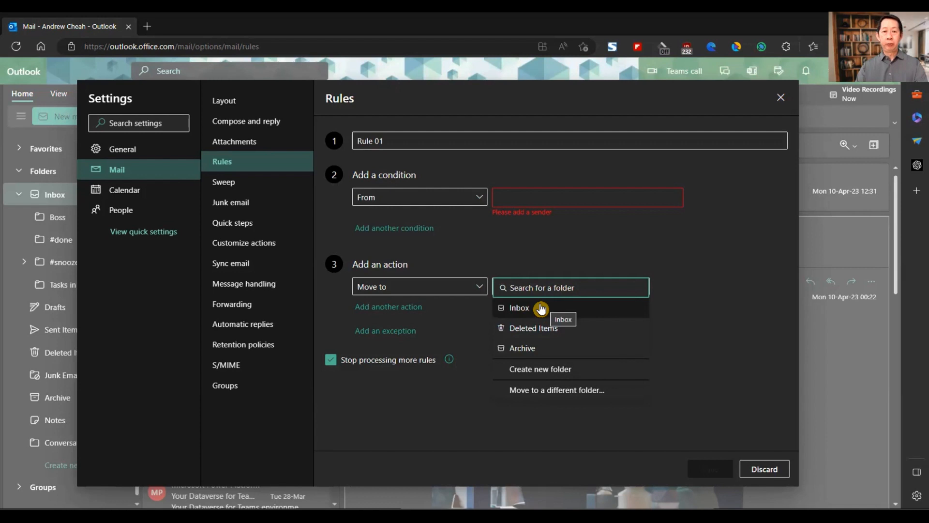
pyautogui.click(544, 370)
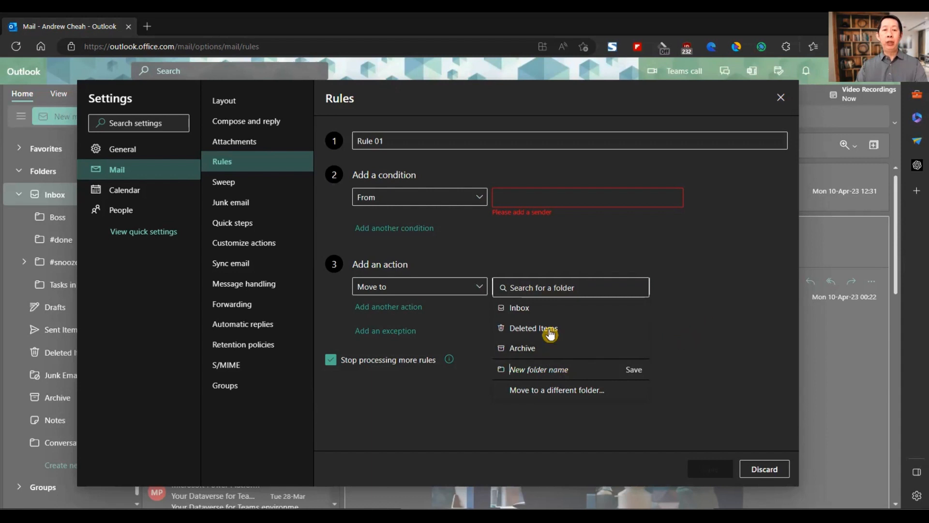
pyautogui.click(419, 307)
pyautogui.click(478, 312)
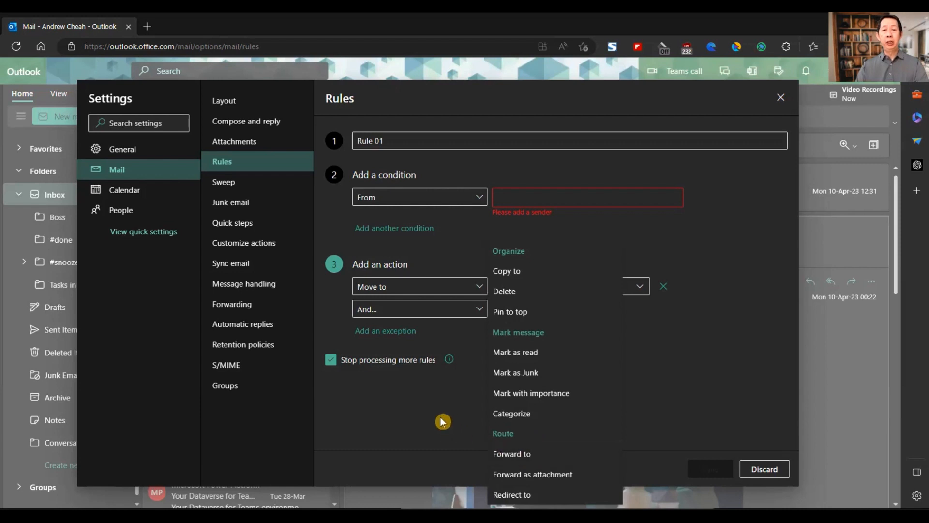
pyautogui.click(529, 361)
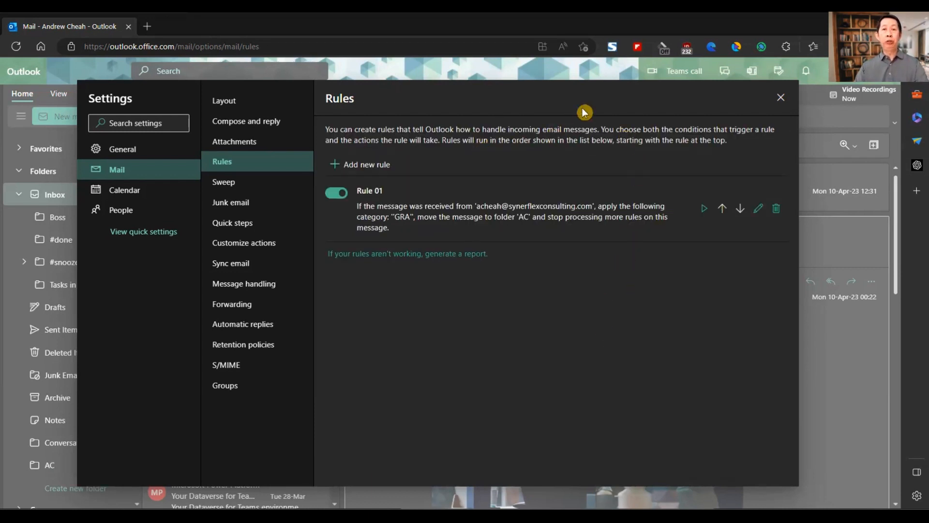
# Toggle Rule 01 off and on in the rules list, and return to the inbox.
pyautogui.click(333, 193)
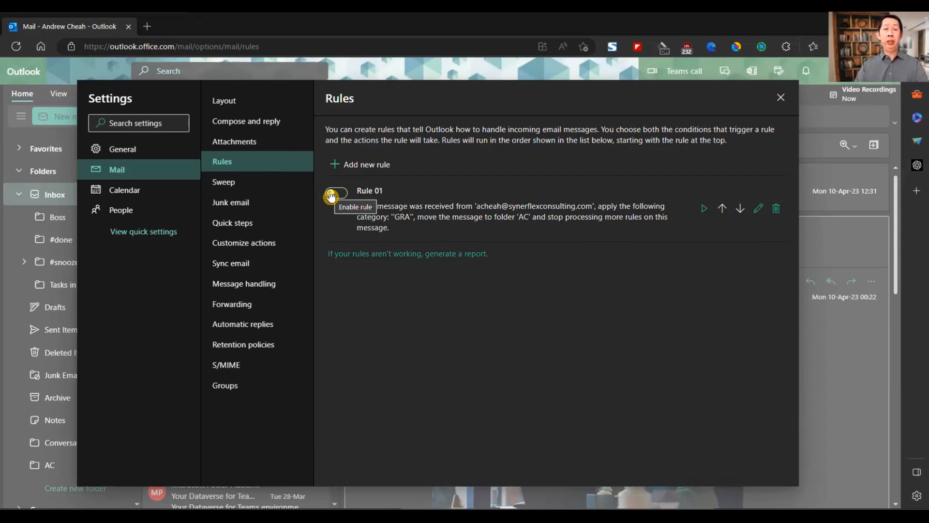
pyautogui.click(331, 193)
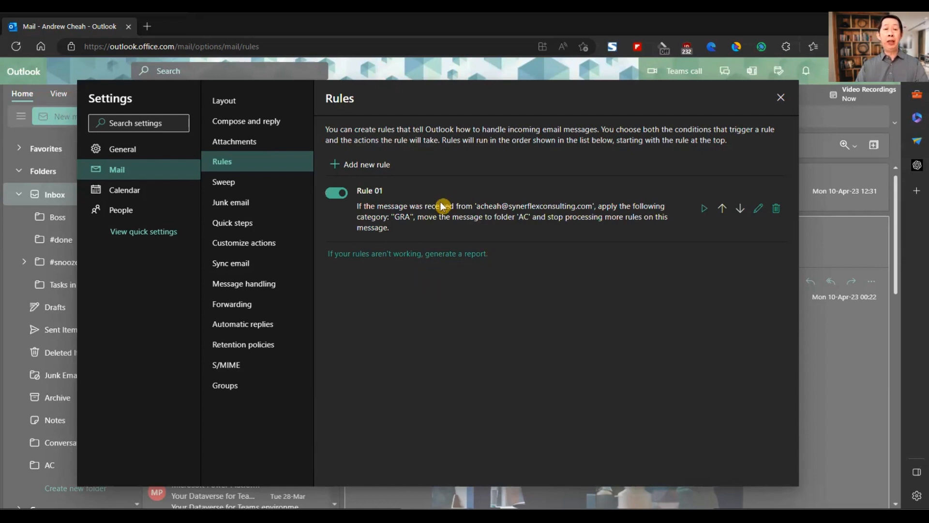
pyautogui.click(333, 195)
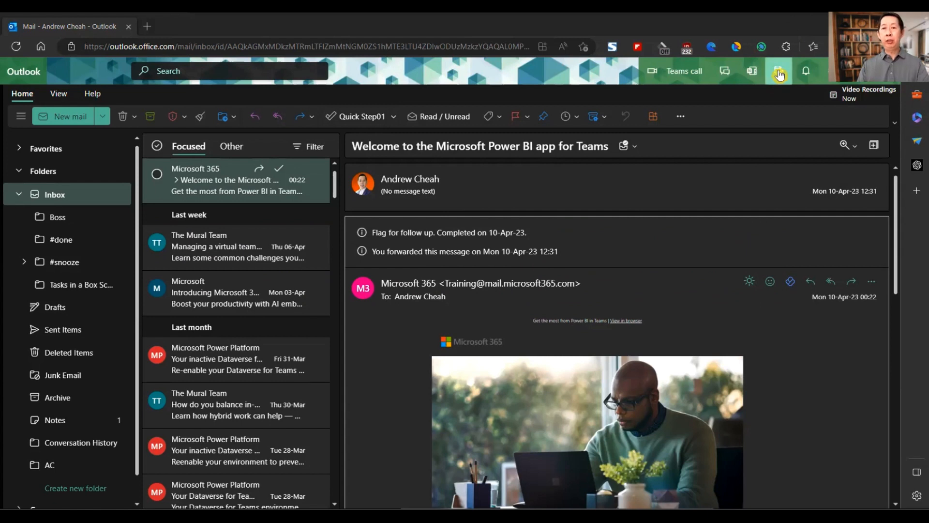
# Show My Day beside the inbox and flag The Mural Team's message about managing a virtual team.
pyautogui.click(779, 75)
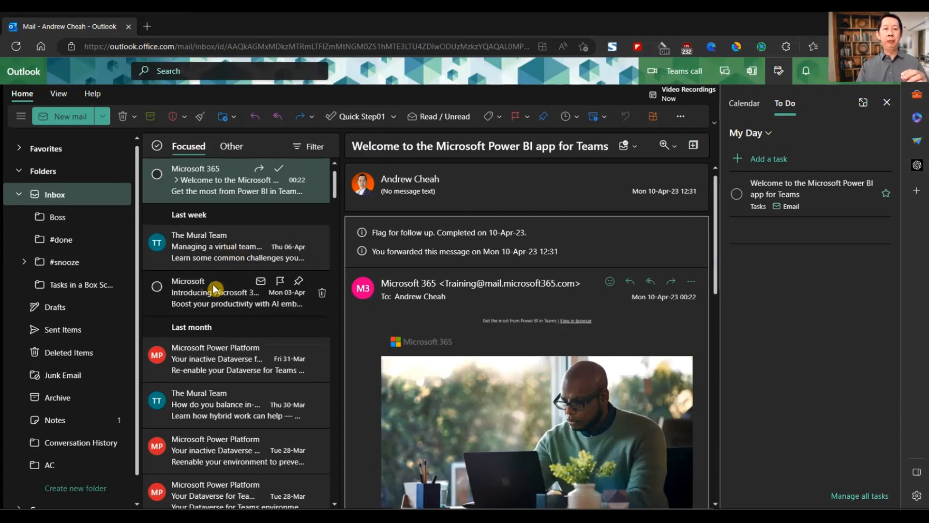
pyautogui.click(216, 250)
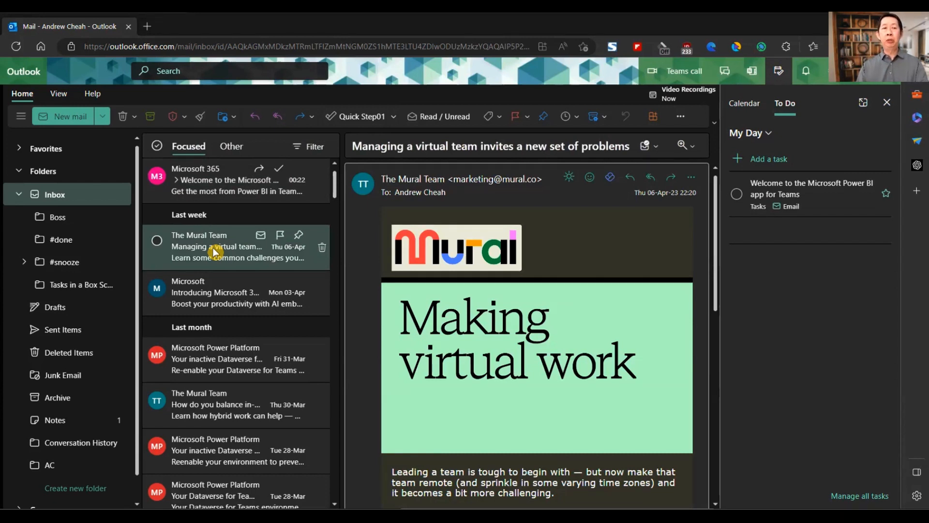
pyautogui.click(279, 236)
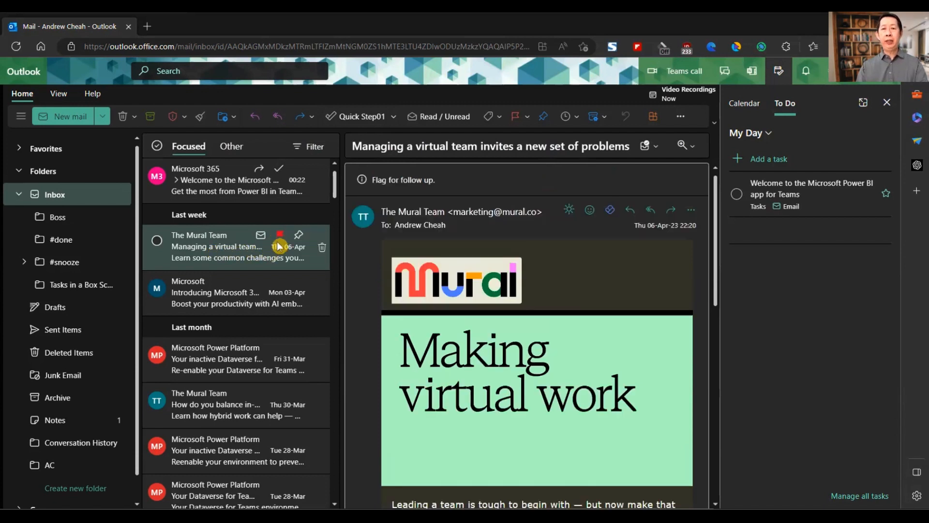
# Switch the To Do view from My Day to Flagged Emails and look at the task for the flagged message.
pyautogui.click(769, 139)
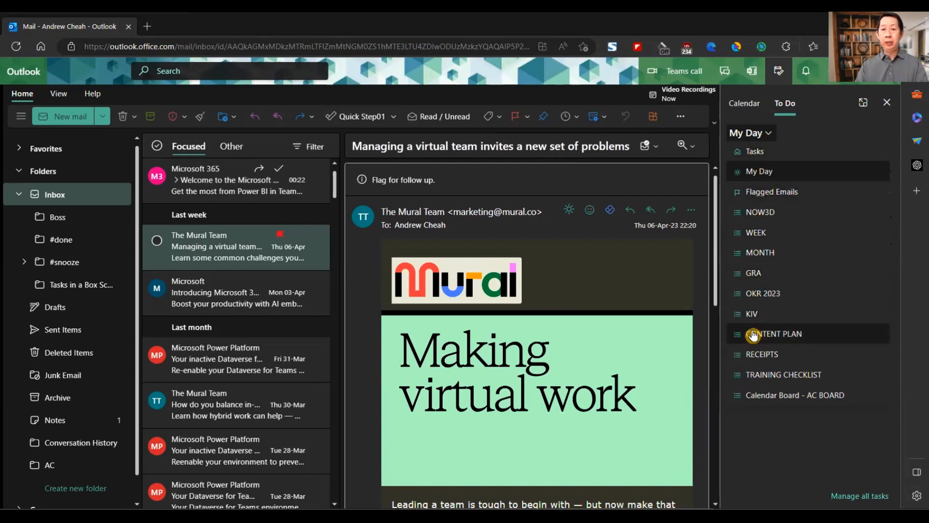
pyautogui.click(768, 193)
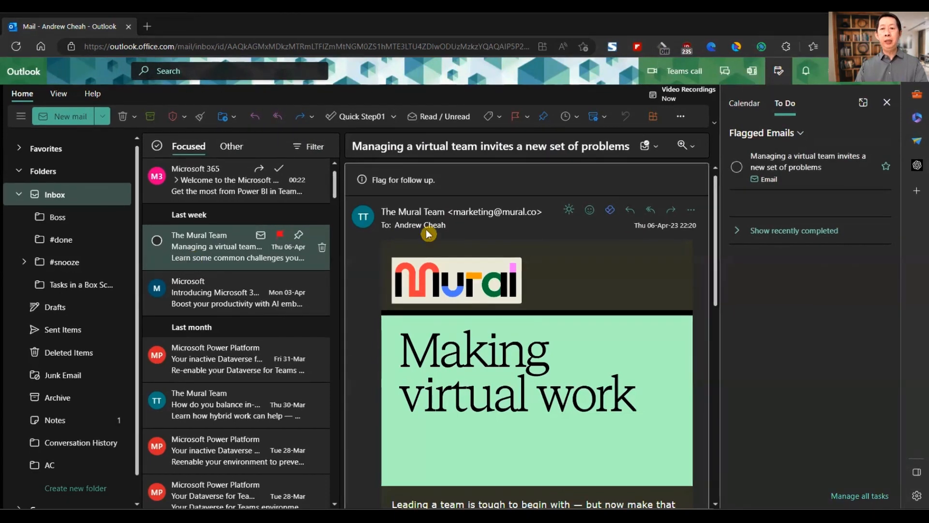
pyautogui.click(825, 177)
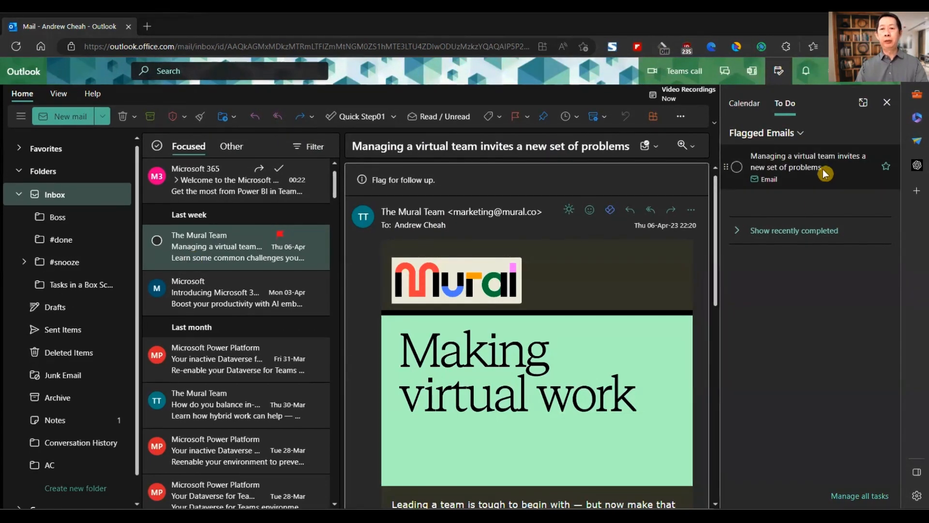
pyautogui.click(829, 312)
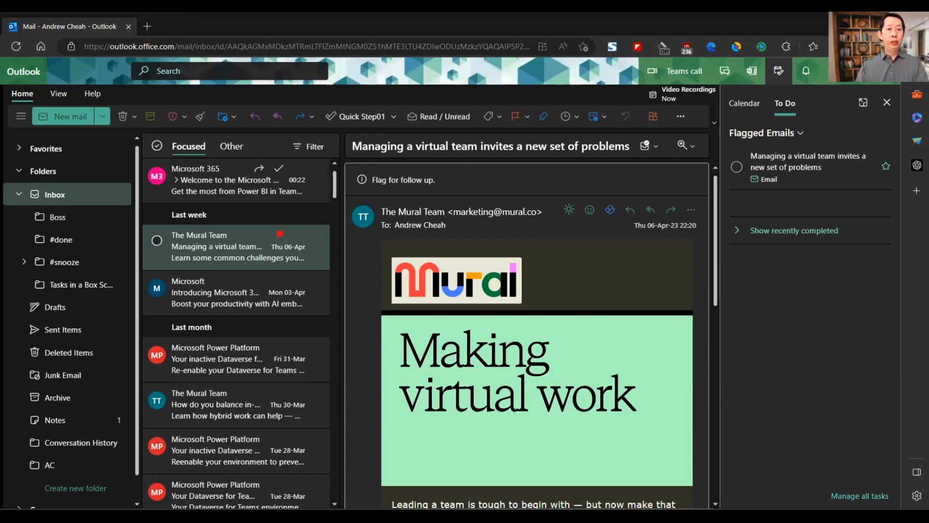
# Switch to the To Do app, dismiss the Flagged email tip and open the details of the virtual team task.
pyautogui.click(1, 212)
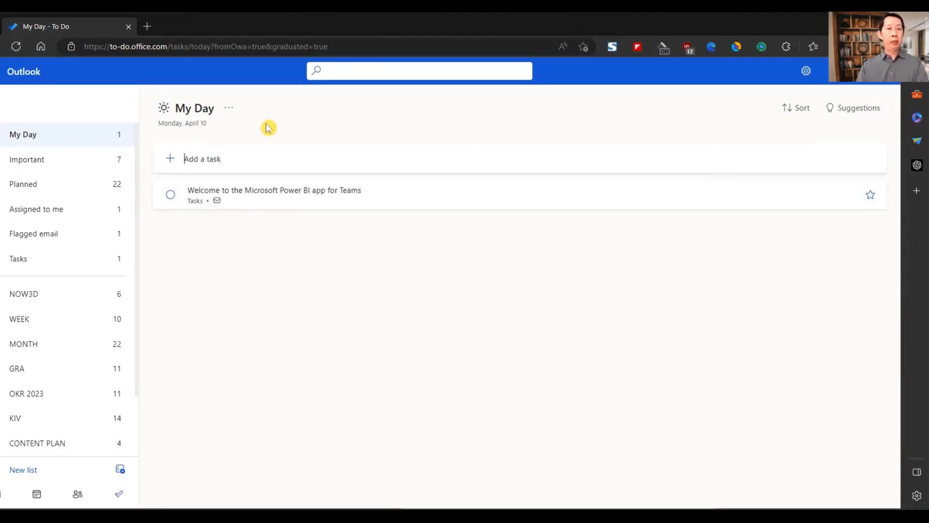
pyautogui.click(40, 235)
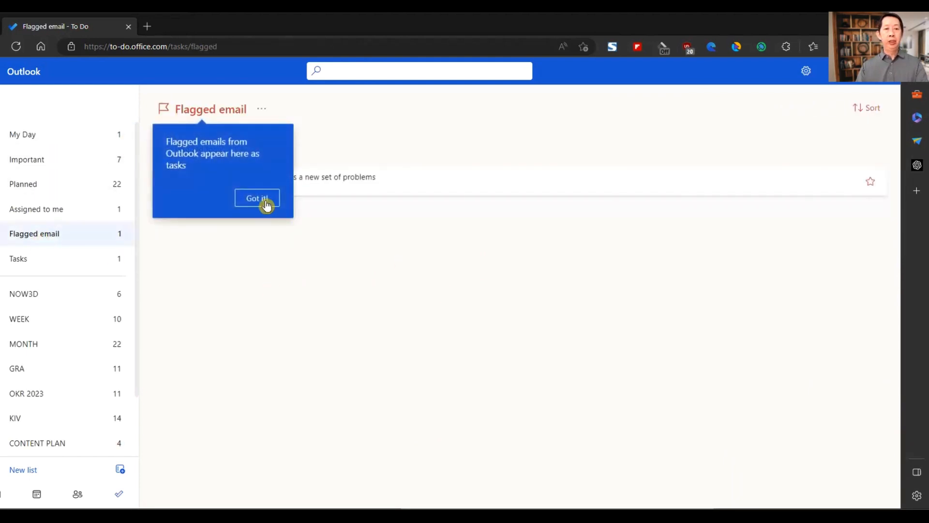
pyautogui.click(266, 205)
pyautogui.click(355, 179)
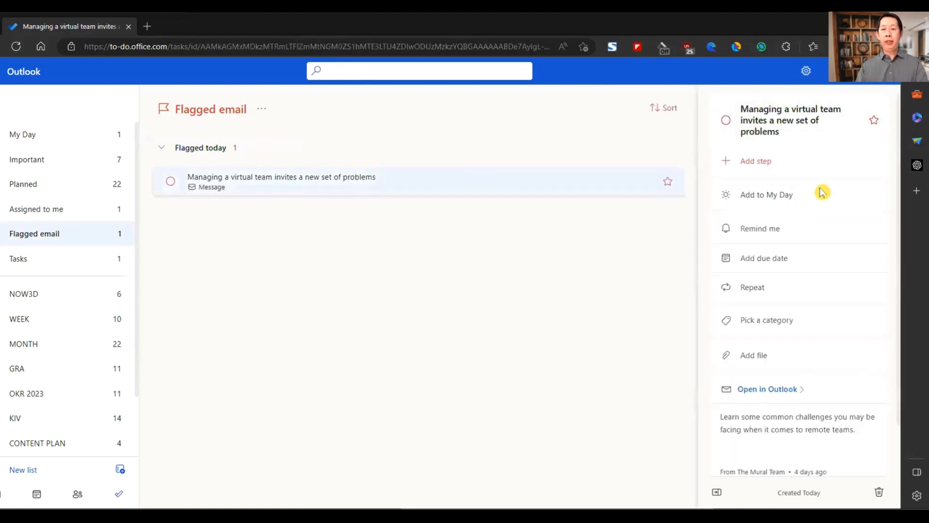
# Open the task's linked email in Outlook, and mark the virtual team task as completed.
pyautogui.scroll(-1, 793, 340)
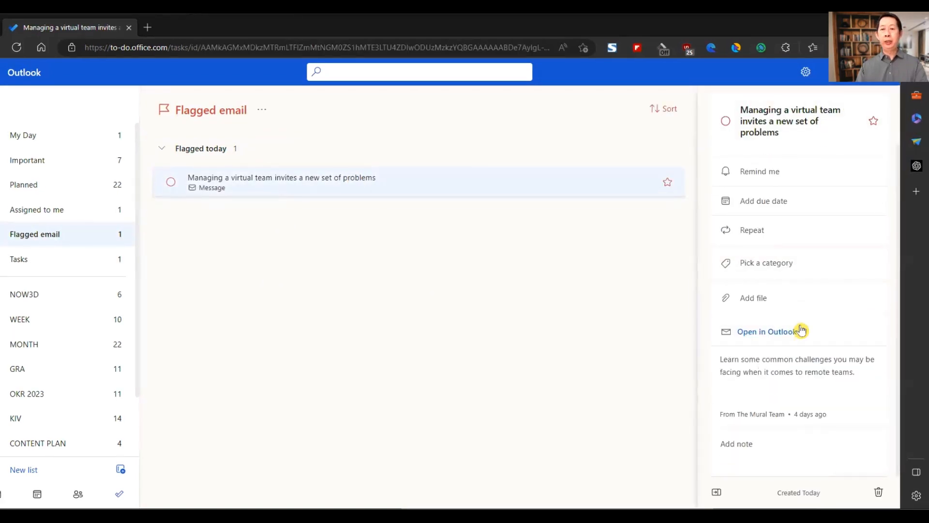
pyautogui.click(767, 331)
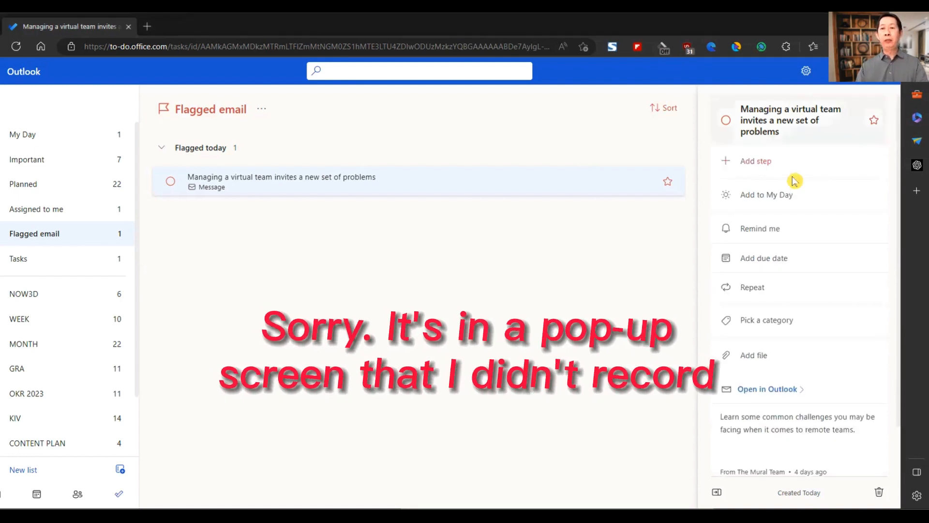
pyautogui.click(726, 120)
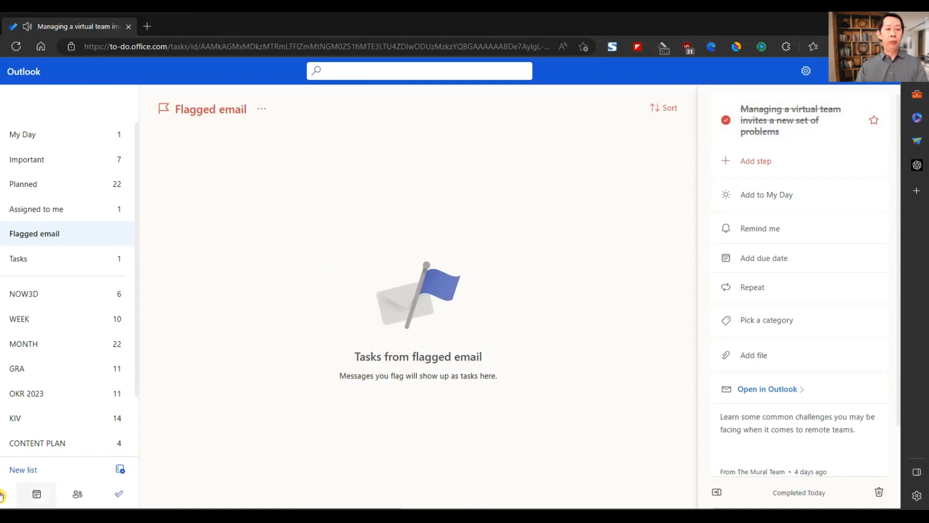
# Return to Outlook mail and open The Mural Team's virtual team message to check its follow-up status.
pyautogui.click(36, 491)
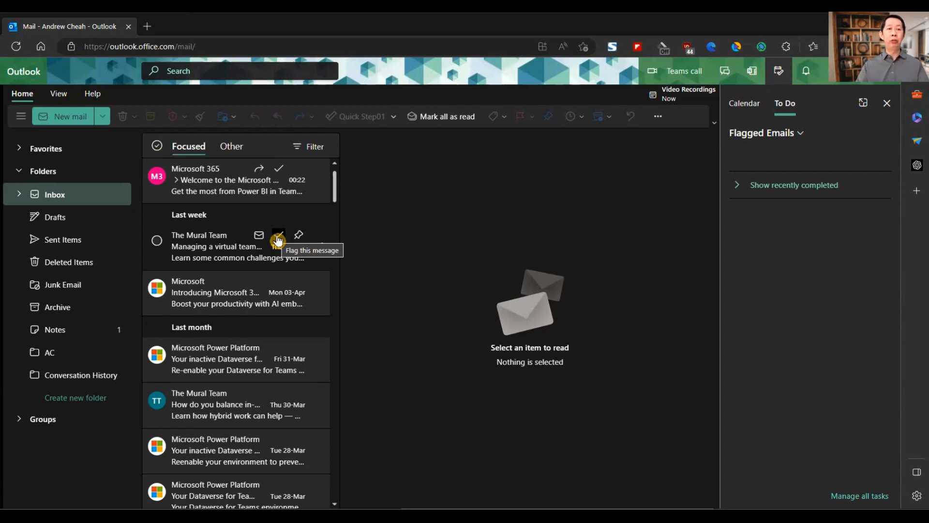
pyautogui.click(278, 237)
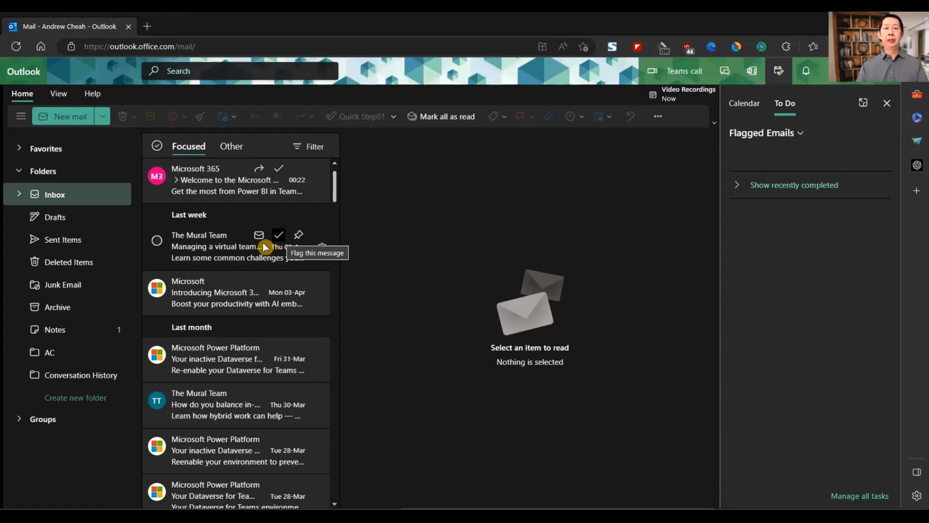
pyautogui.click(265, 247)
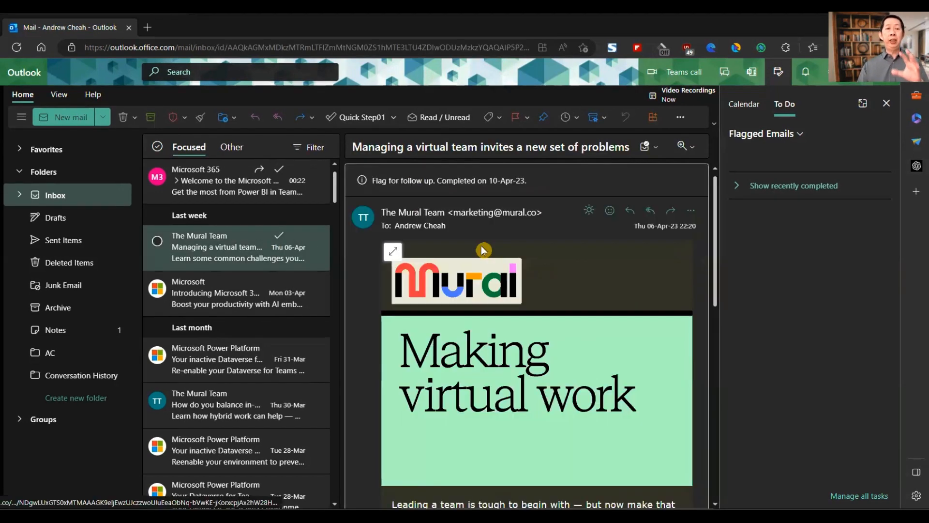